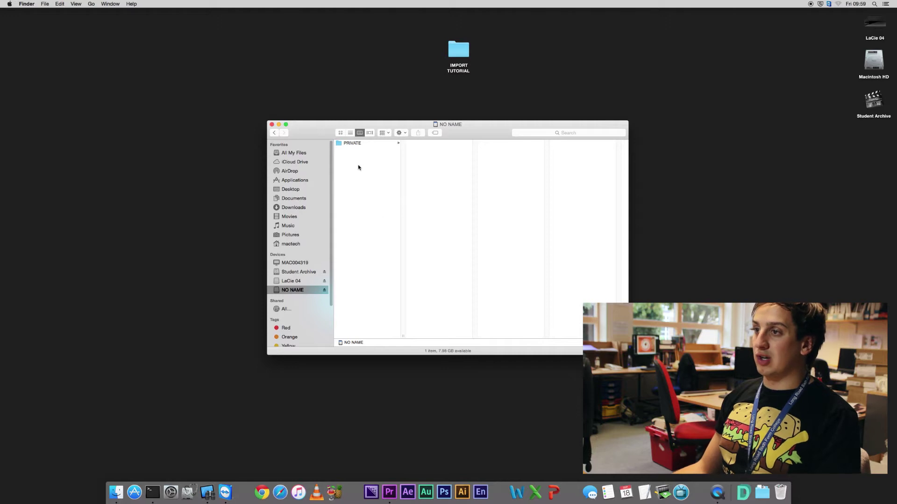
- Copy the NO NAME card's PRIVATE folder, holding AVCHD and SONY, to the clipboard
left_click(353, 144)
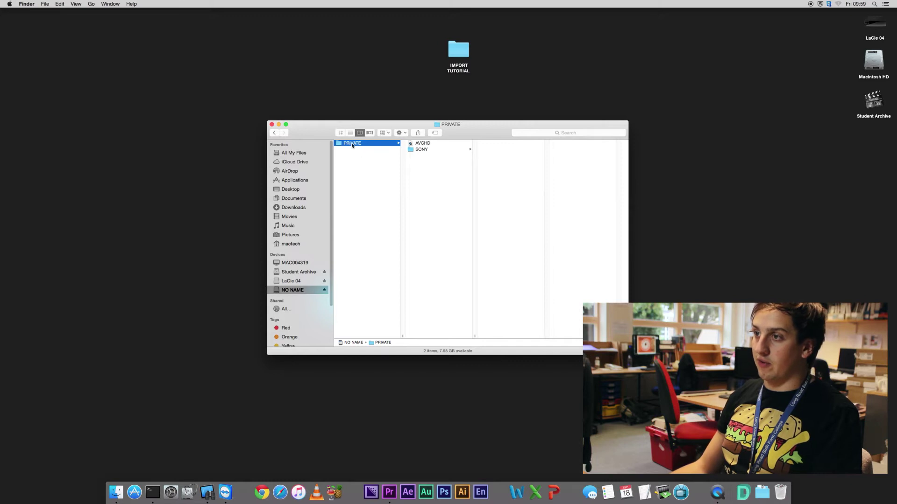
right_click(352, 145)
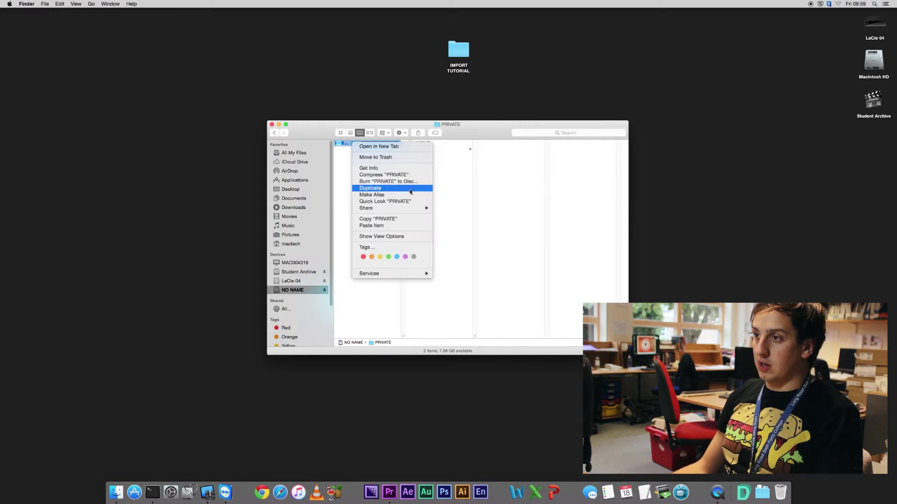
left_click(398, 216)
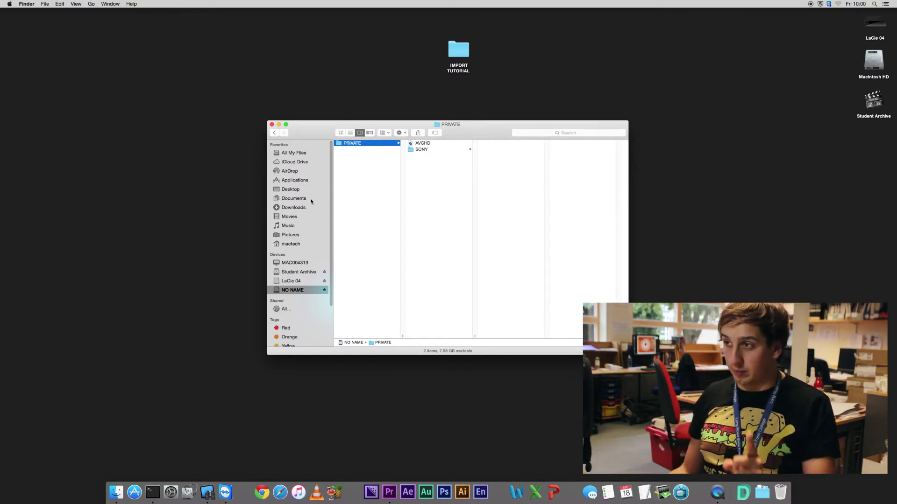
- Navigate Finder to Documents > Aaa File Master > MEDIA > AS > 1.INDUCTION > EDITING > R1
left_click(476, 91)
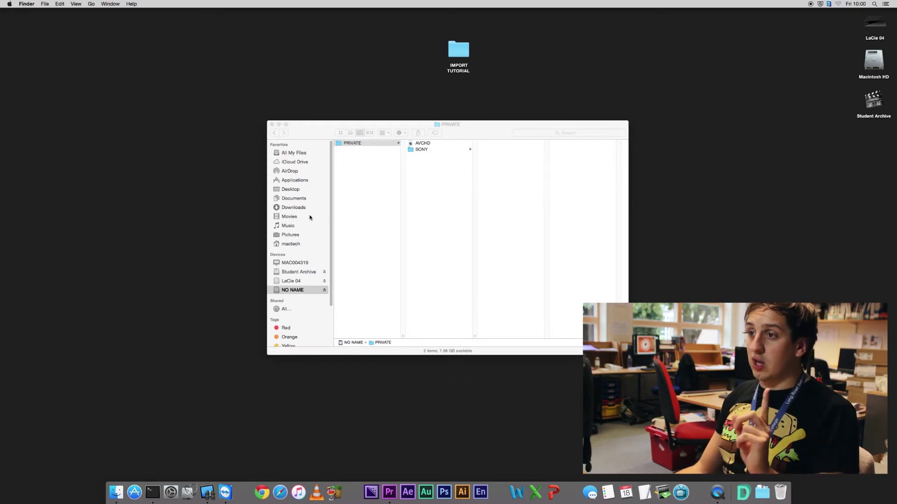
left_click(303, 204)
left_click(304, 199)
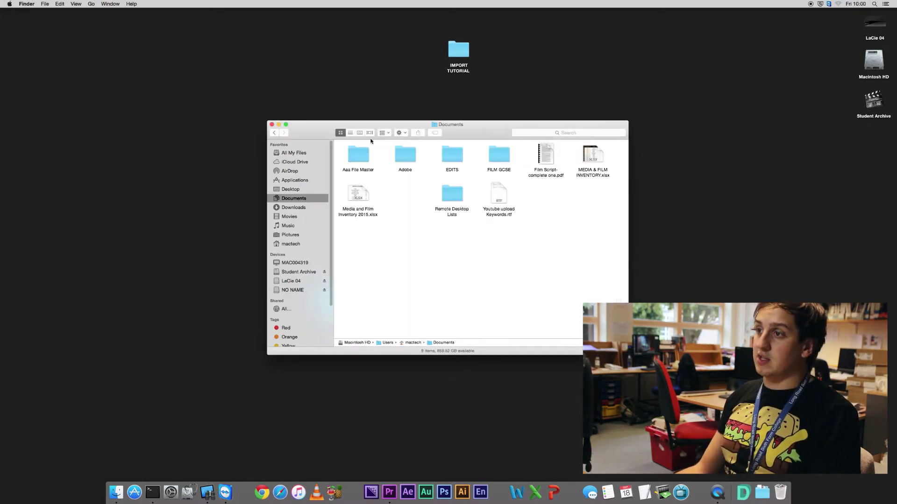
double_click(359, 155)
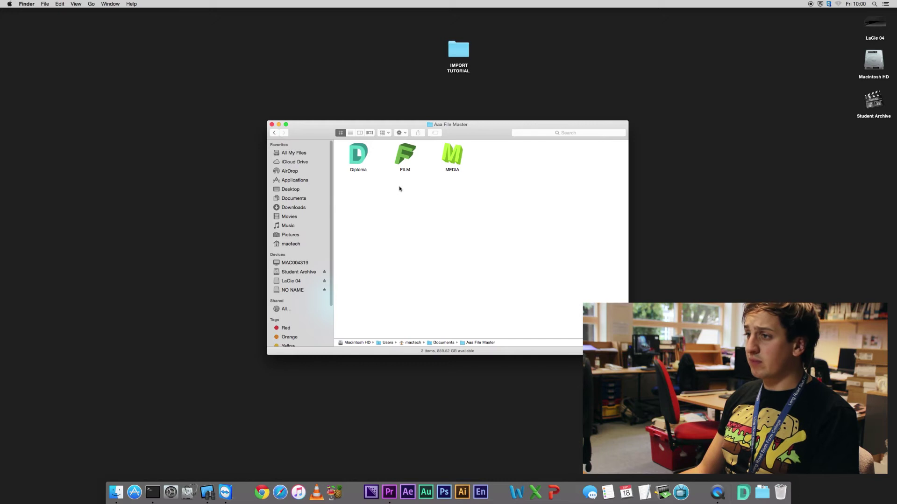
double_click(452, 155)
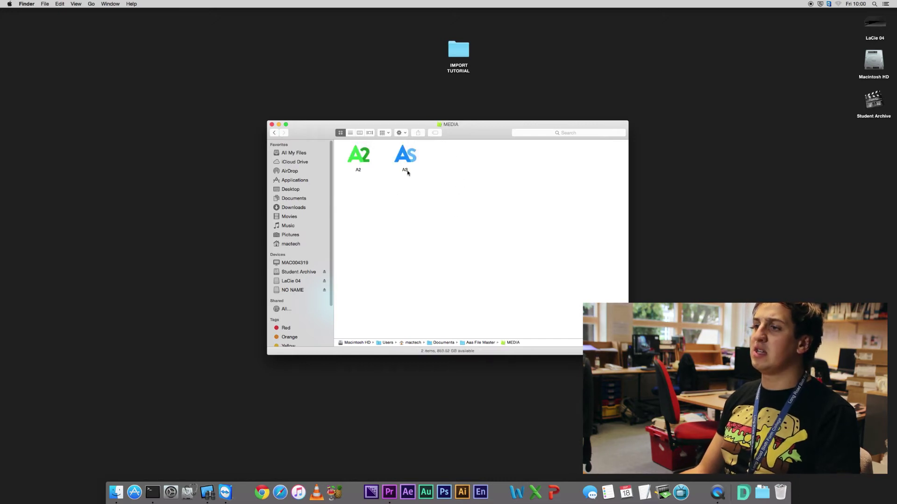
double_click(404, 153)
left_click(367, 157)
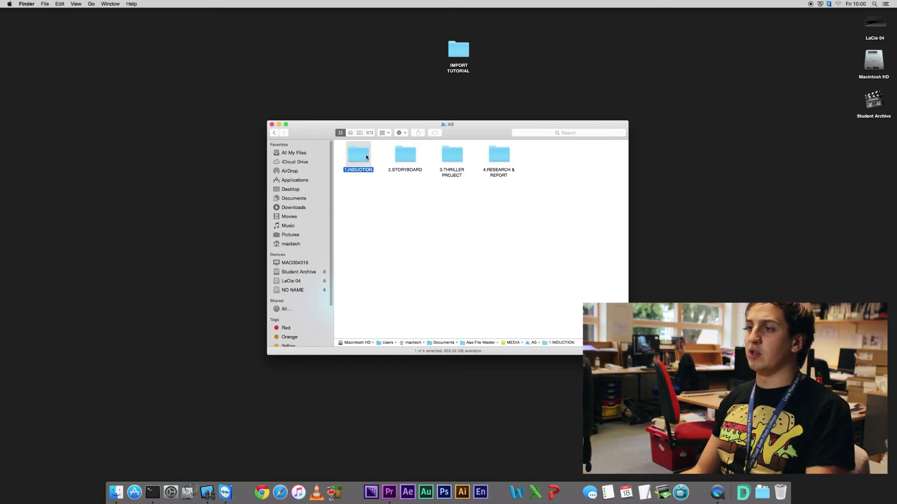
double_click(367, 158)
double_click(367, 159)
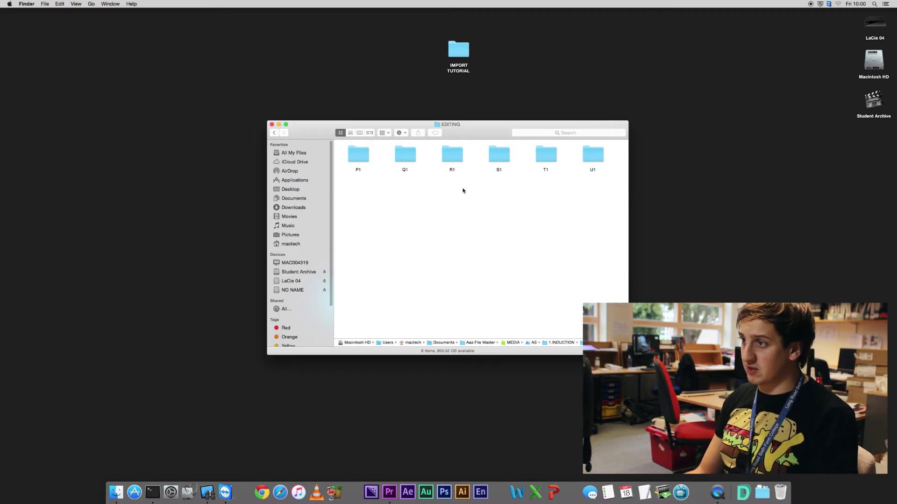
double_click(452, 158)
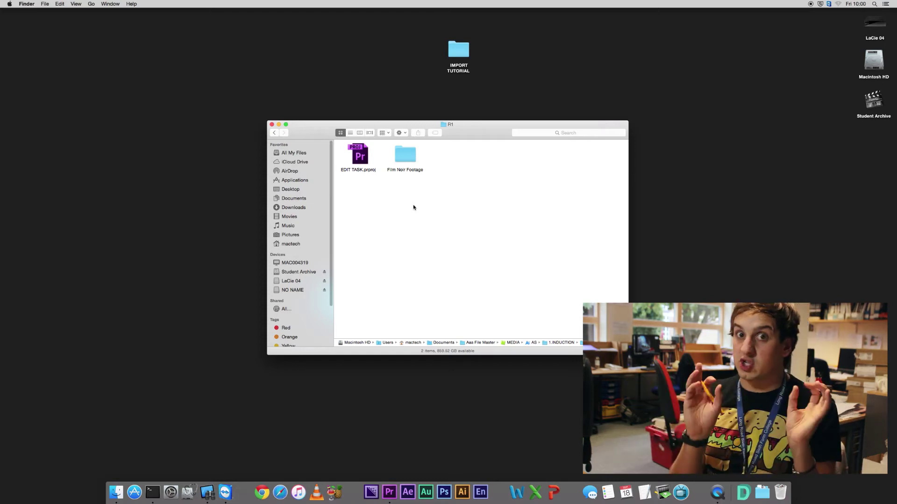
- Create a FOOTAGE folder in R1 and paste the copied PRIVATE folder into it
right_click(472, 206)
left_click(488, 206)
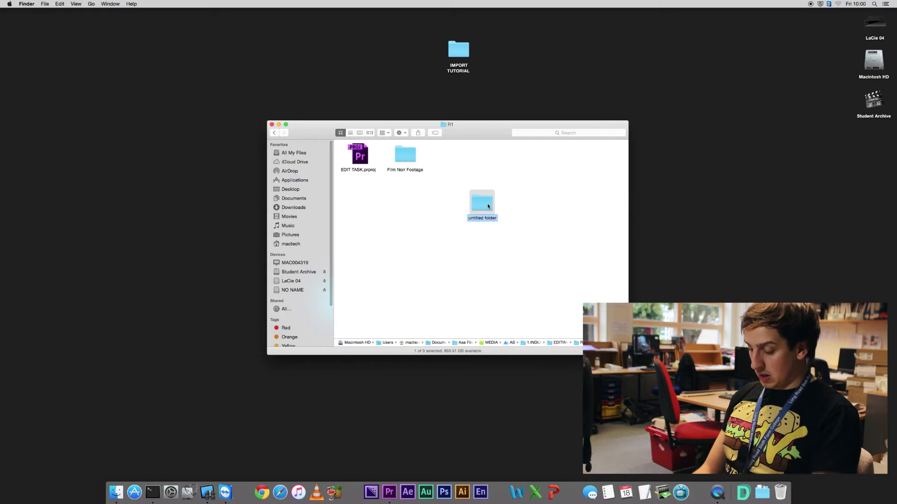
type("fo")
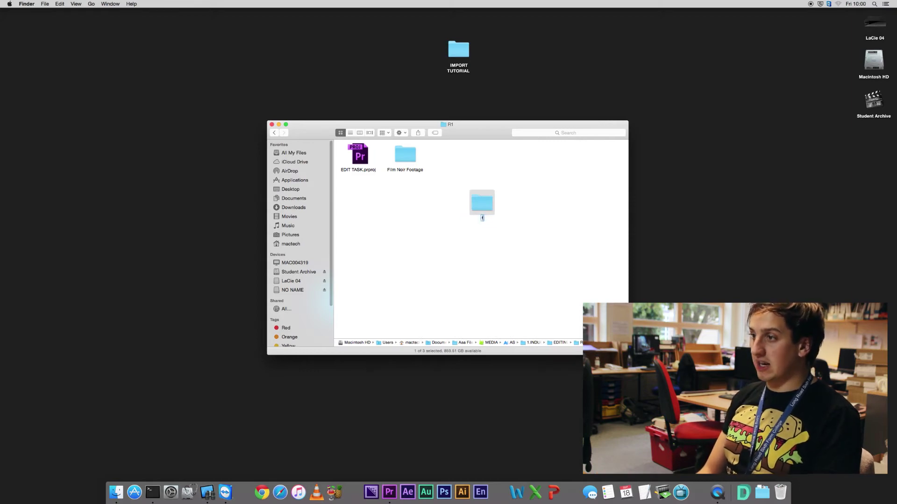
type("OTAGE")
key("Return")
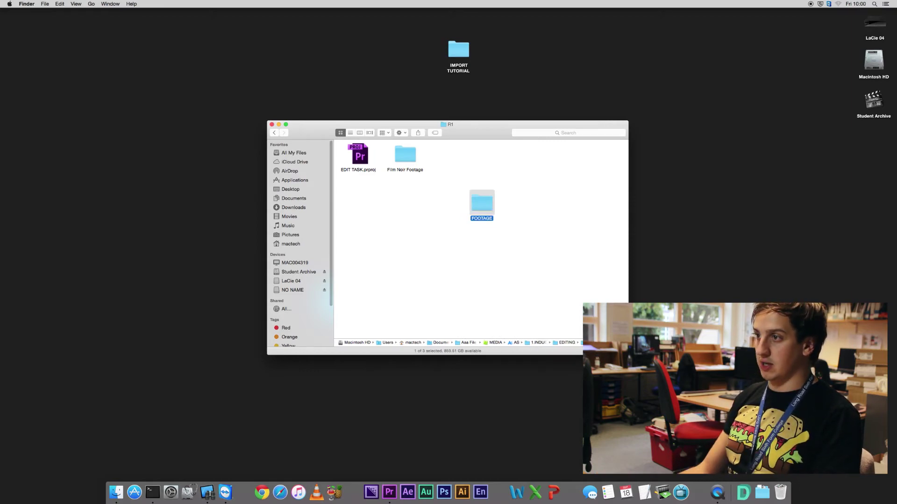
left_click_drag(481, 203, 465, 162)
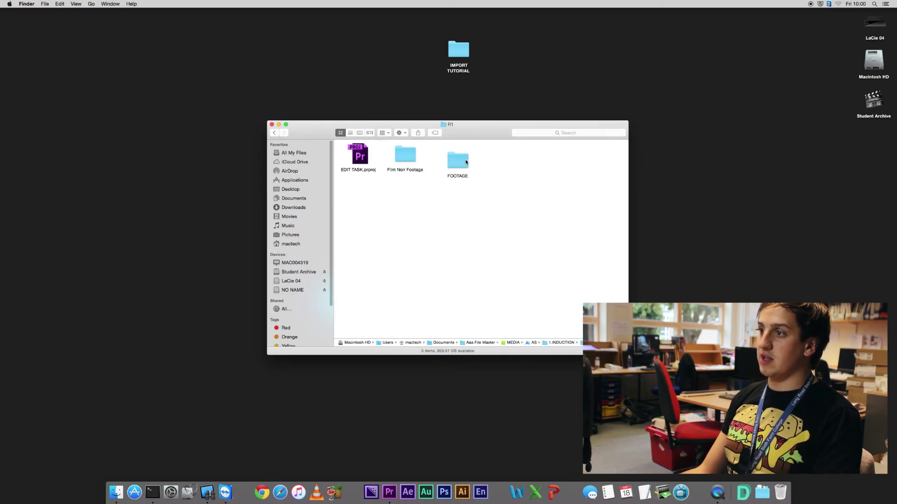
double_click(465, 161)
key("super+v")
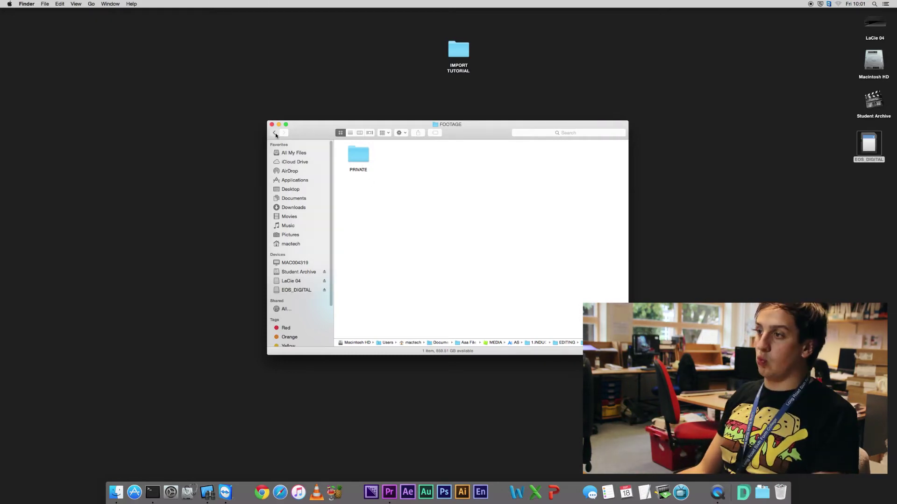
- Create a FOOTAGE 2 folder in R1 and paste the DCIM and MISC folders into it
left_click_drag(451, 160, 447, 156)
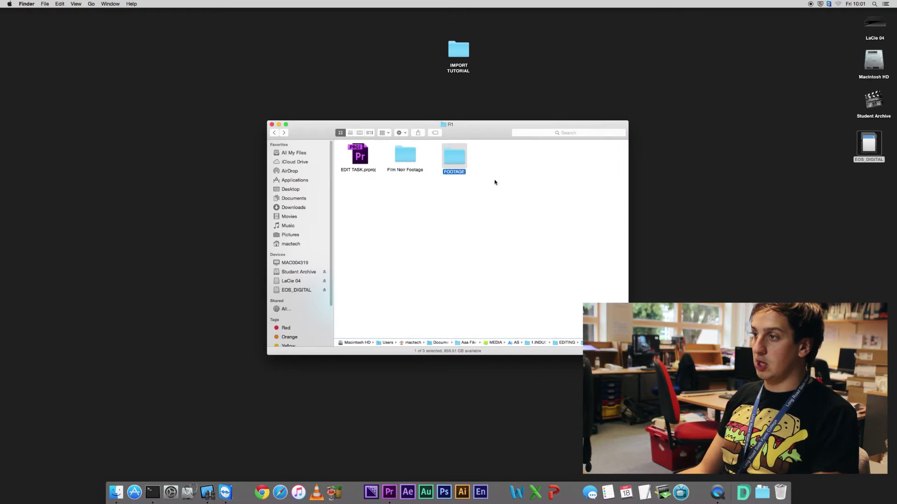
right_click(505, 166)
left_click(523, 170)
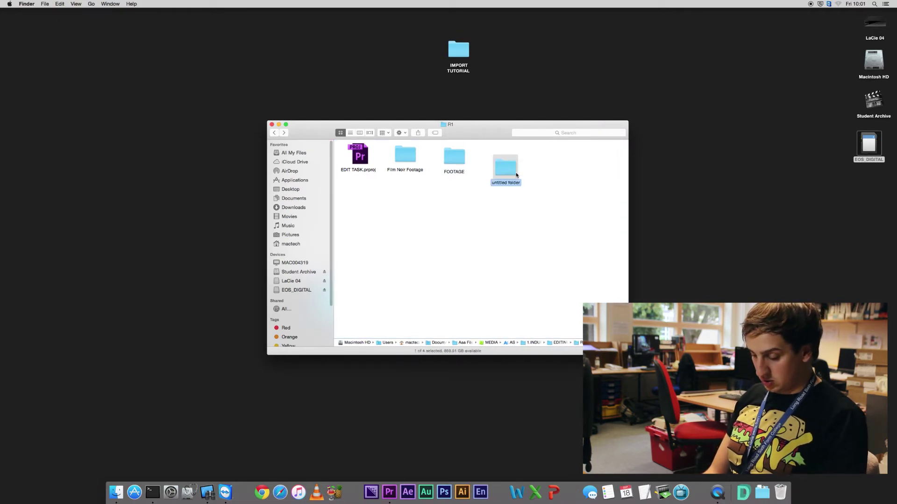
type("FOOTAGE 2")
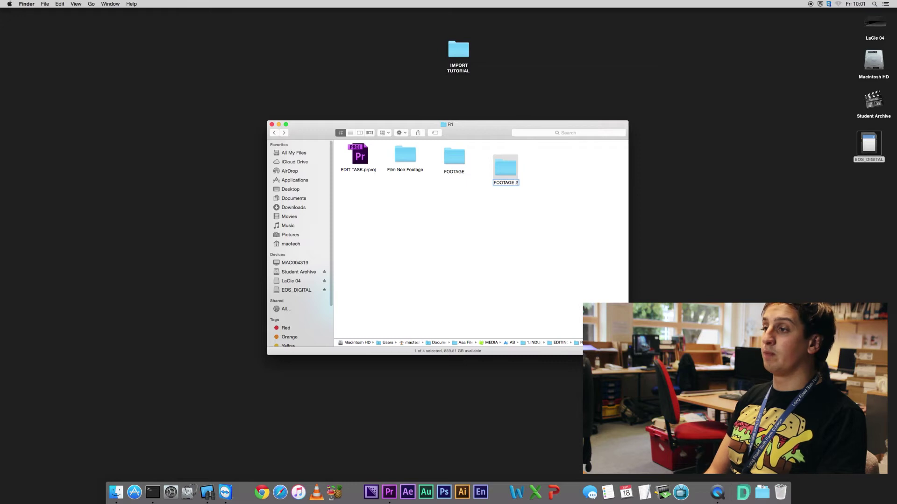
key("Return")
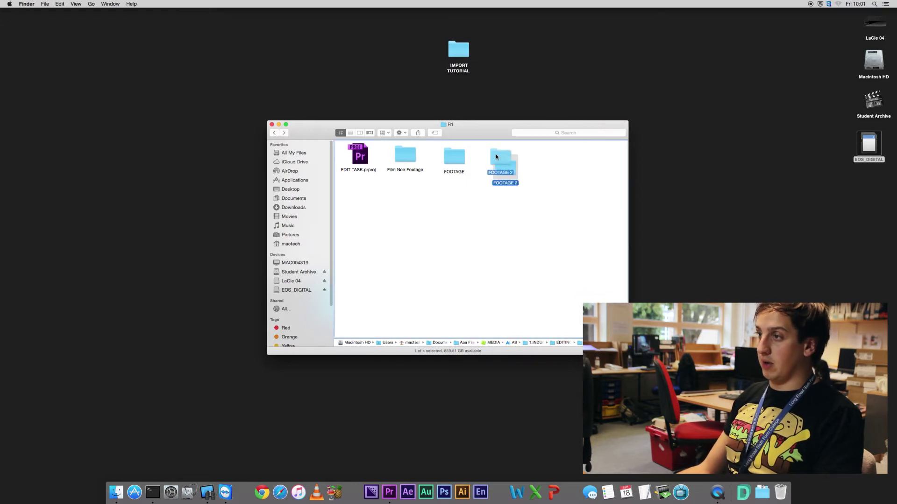
double_click(498, 158)
key("super+v")
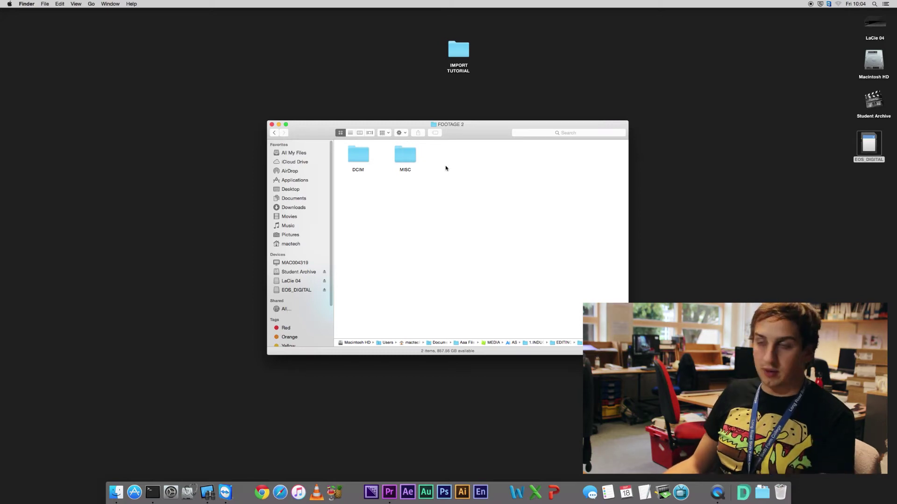
- Go back to R1, line FOOTAGE 2 up beside FOOTAGE, and eject EOS_DIGITAL via the Trash
left_click(277, 134)
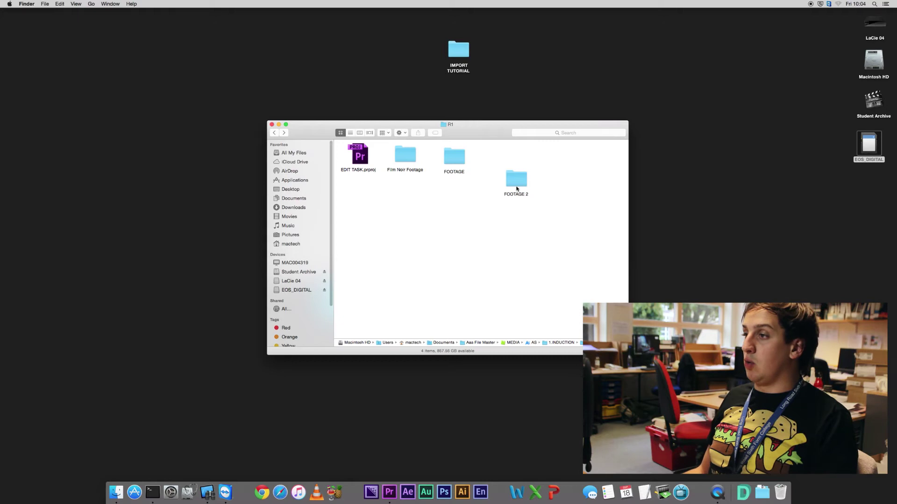
left_click_drag(516, 188, 511, 190)
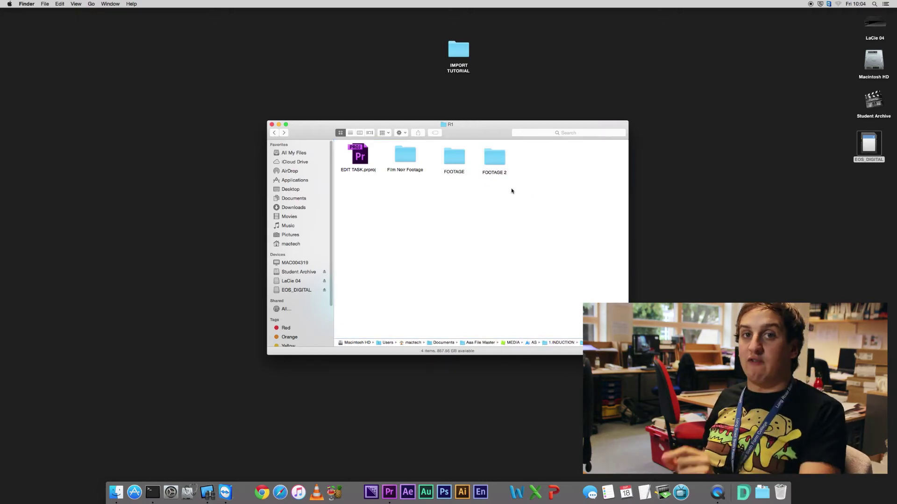
left_click(823, 147)
left_click_drag(864, 157, 866, 156)
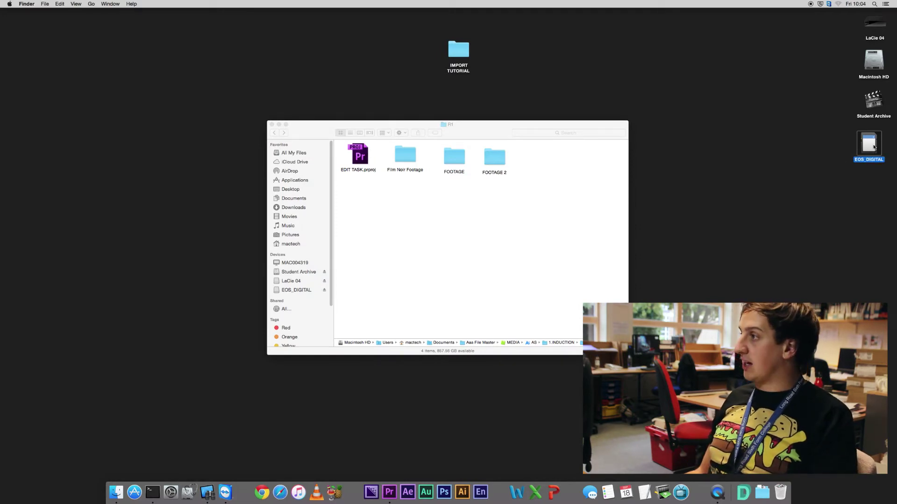
left_click_drag(870, 144, 785, 480)
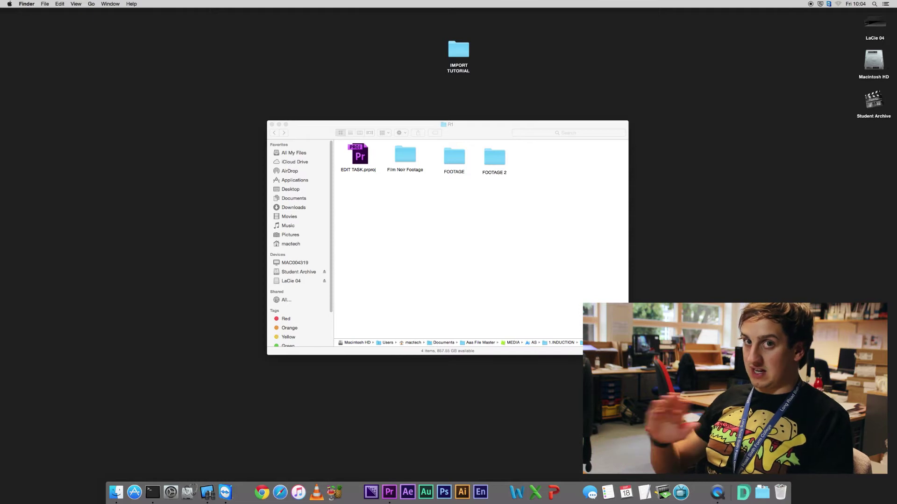
left_click(349, 286)
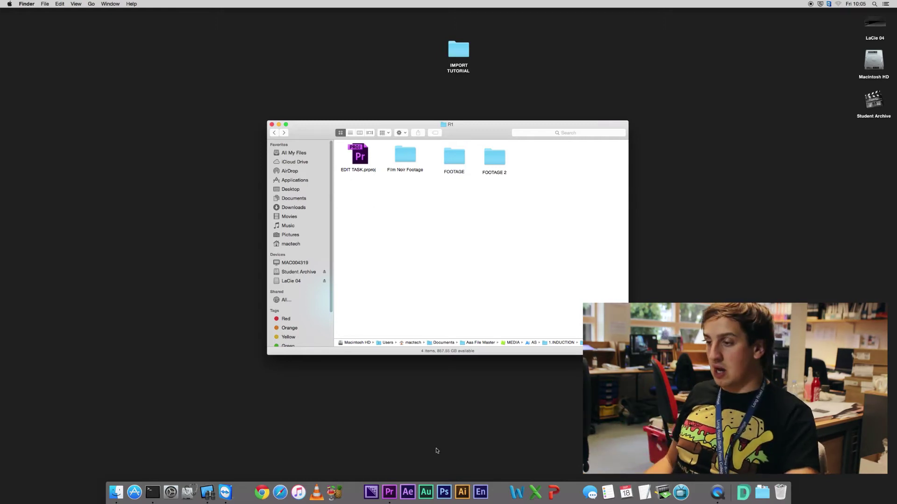
- Bring up Premiere Pro and start a new project, selecting the default project name
left_click(389, 492)
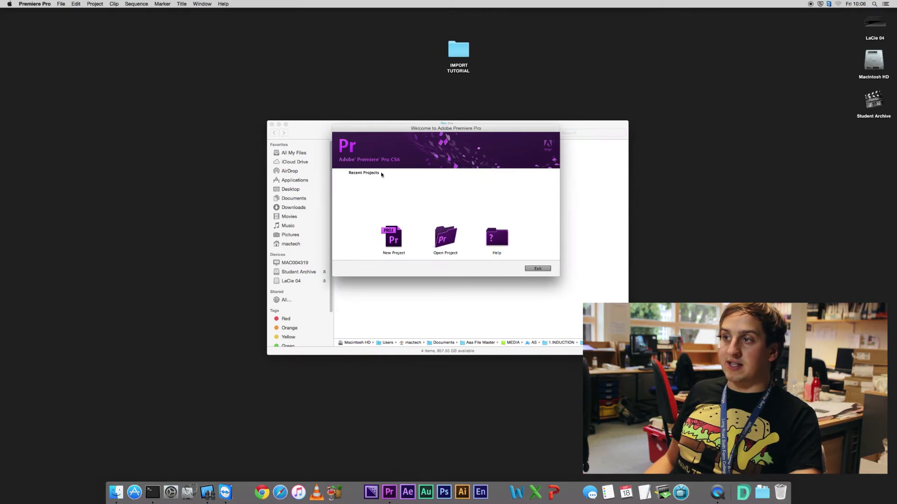
left_click(398, 251)
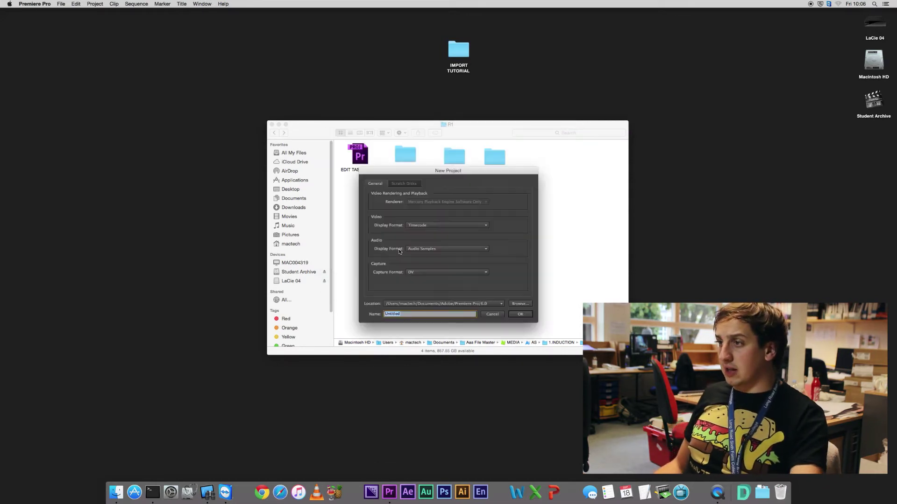
double_click(431, 315)
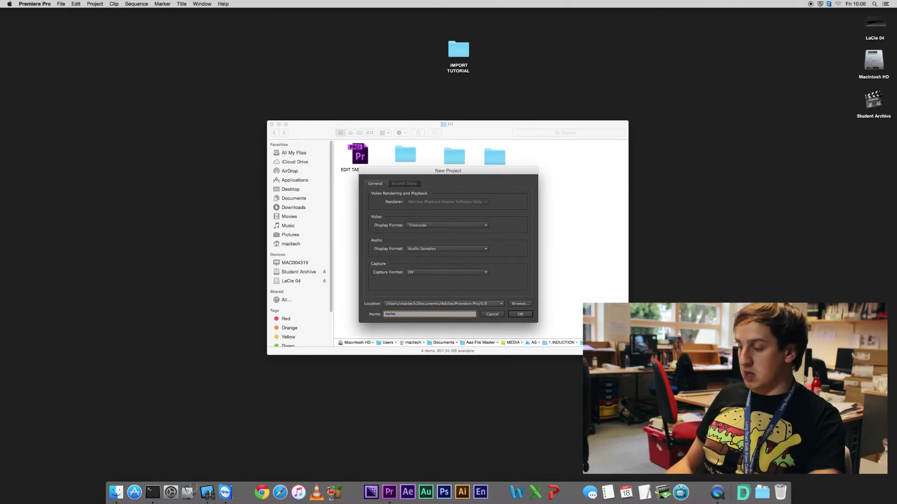
- Browse the project location to Documents > Aaa File Master > MEDIA > AS > 1.INDUCTION > EDITING > R1
left_click(521, 305)
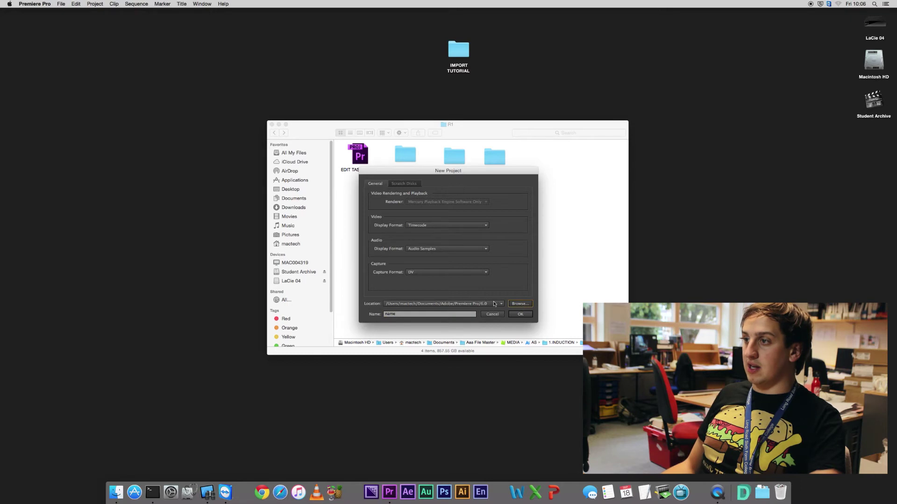
left_click(520, 303)
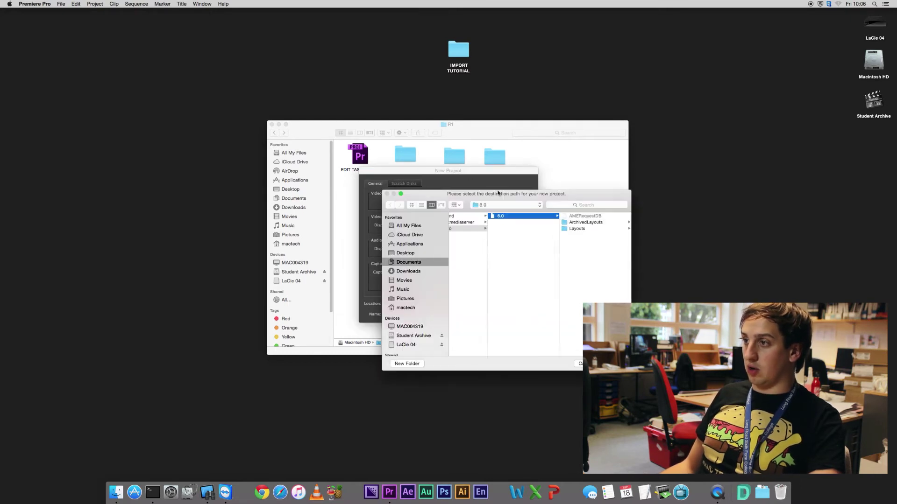
left_click(409, 262)
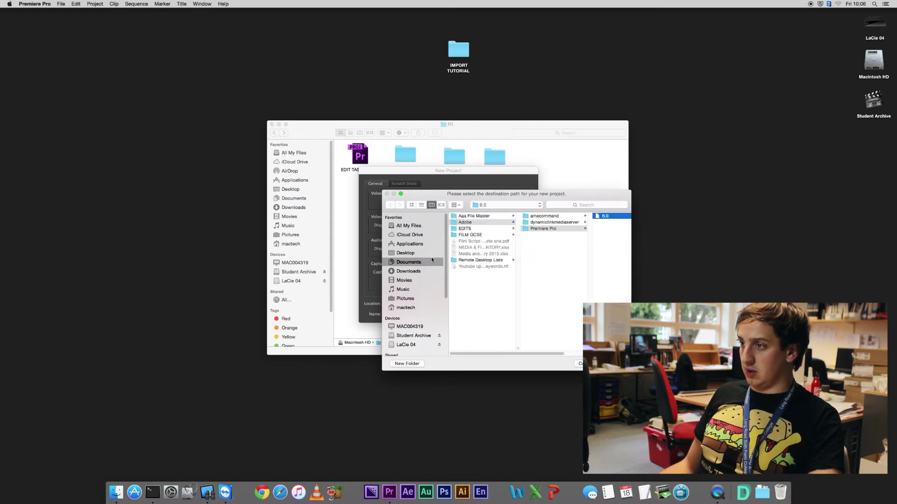
left_click(474, 216)
left_click(538, 228)
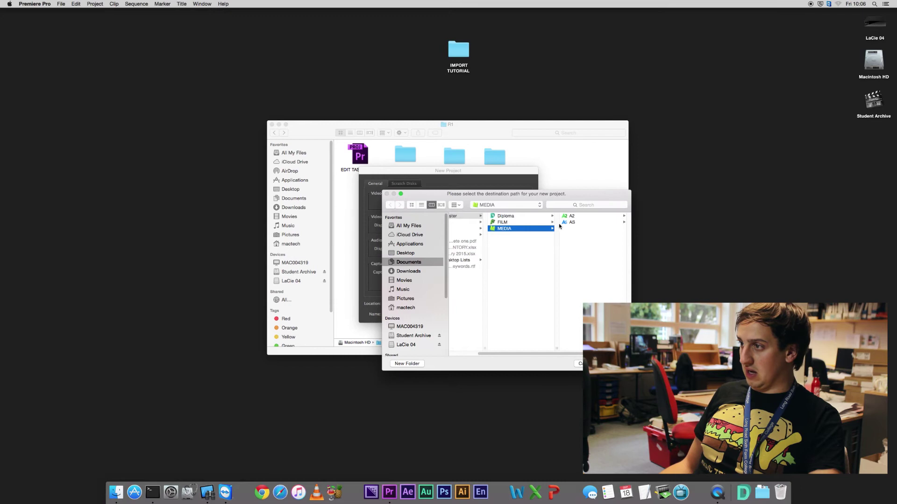
left_click(564, 223)
left_click(579, 216)
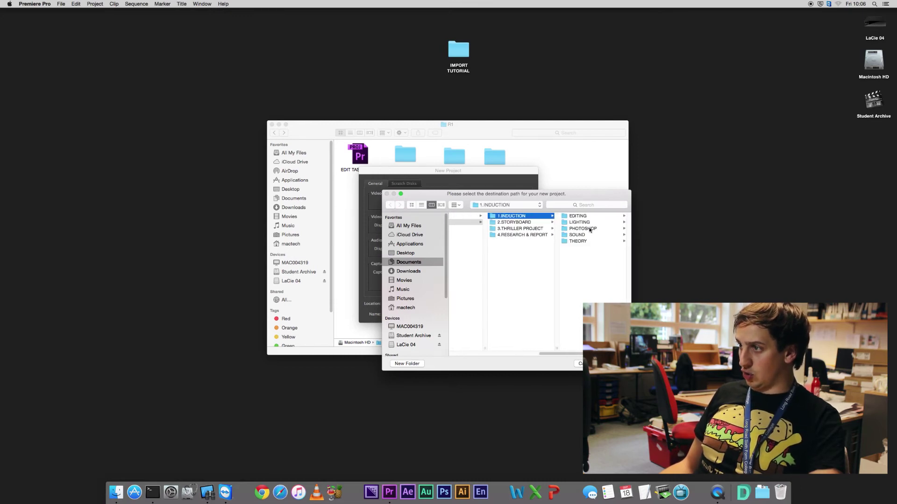
left_click(580, 216)
left_click(572, 229)
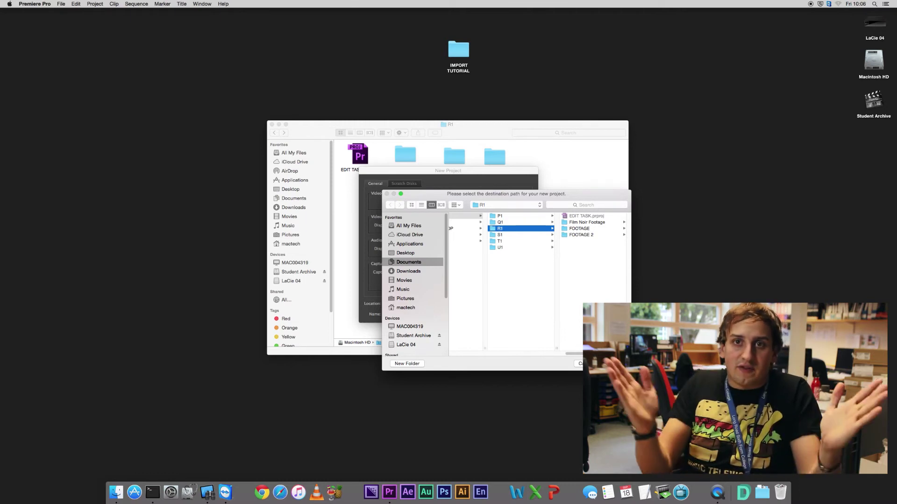
- Create name.prproj in R1 with a DV-PAL Standard 48kHz Sequence 01
key("Return")
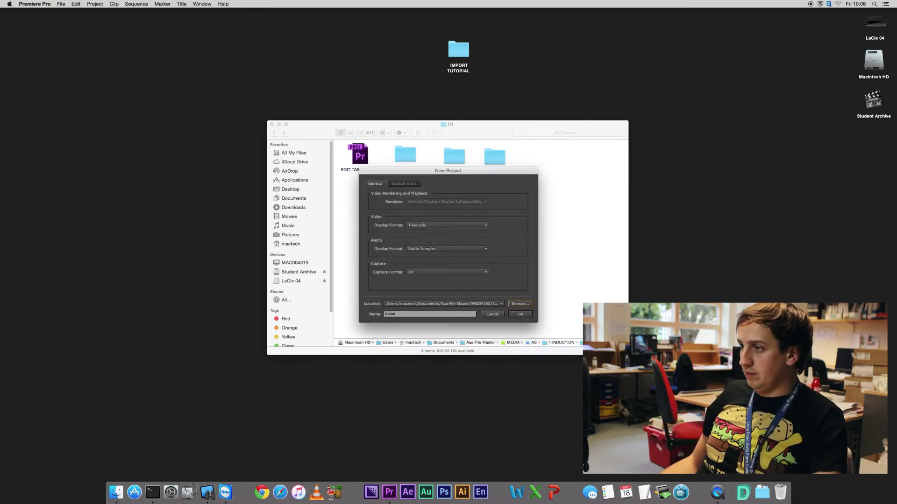
left_click(514, 315)
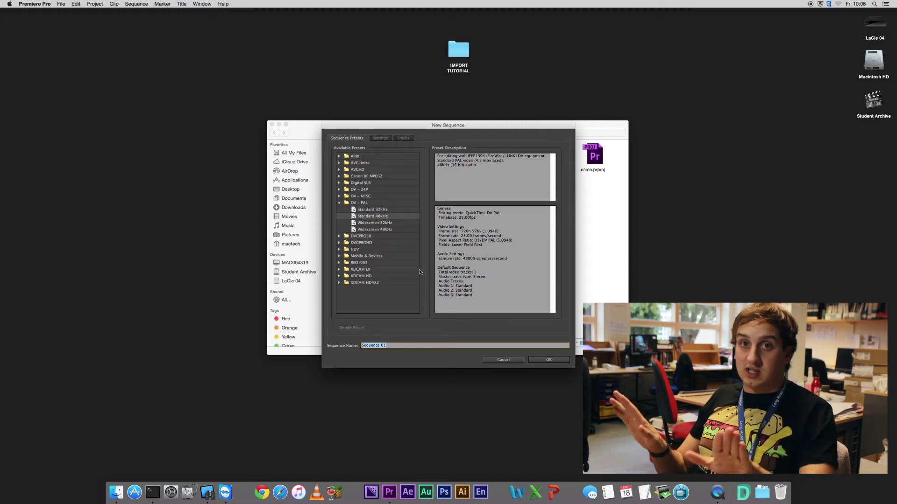
left_click(555, 360)
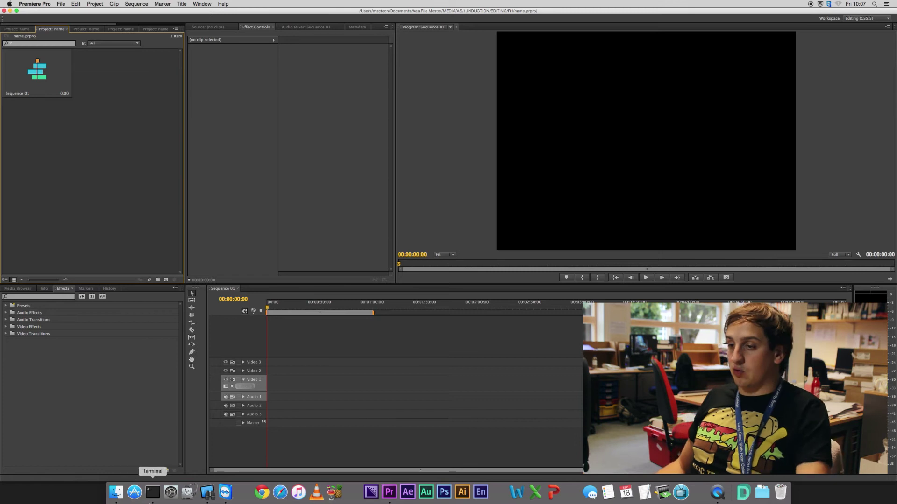
- Import the AVCHD folder from R1's FOOTAGE > PRIVATE into Premiere's Project panel
left_click(116, 492)
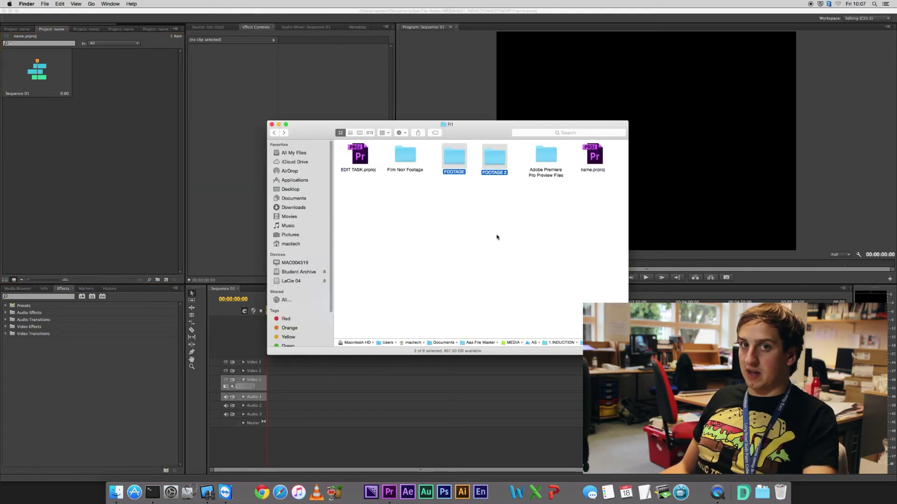
left_click(497, 237)
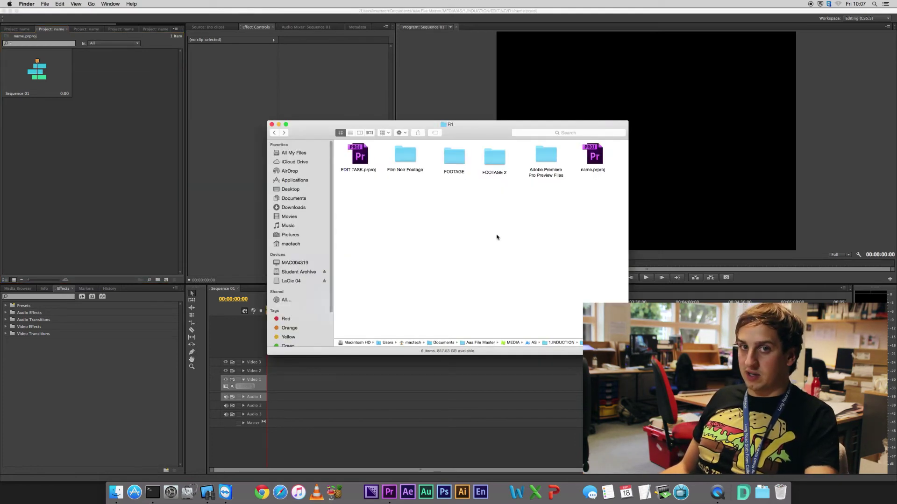
double_click(452, 163)
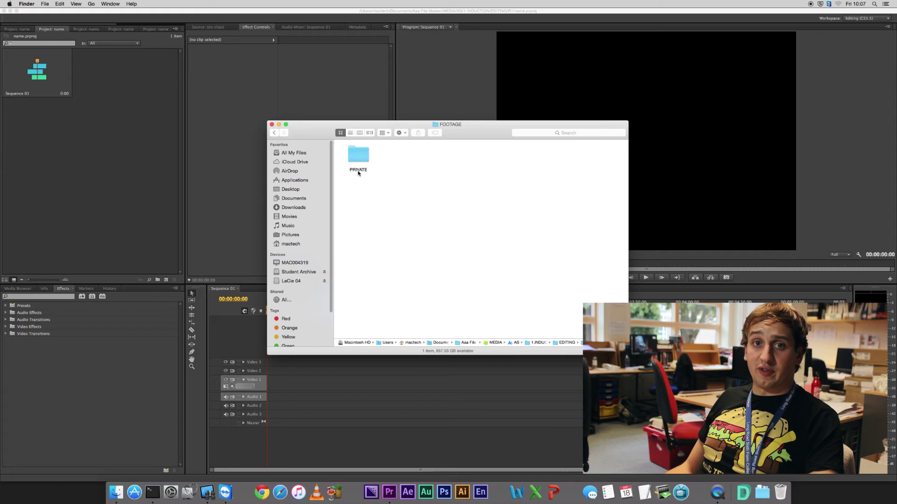
double_click(360, 161)
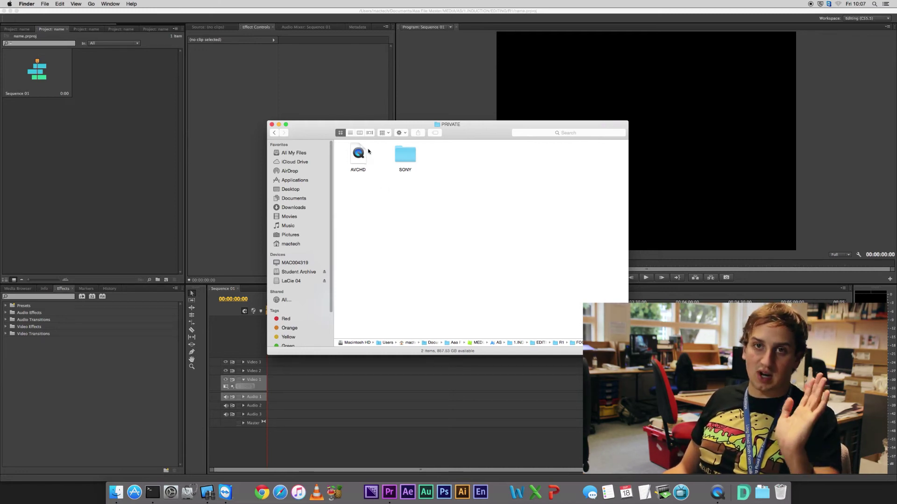
left_click(359, 161)
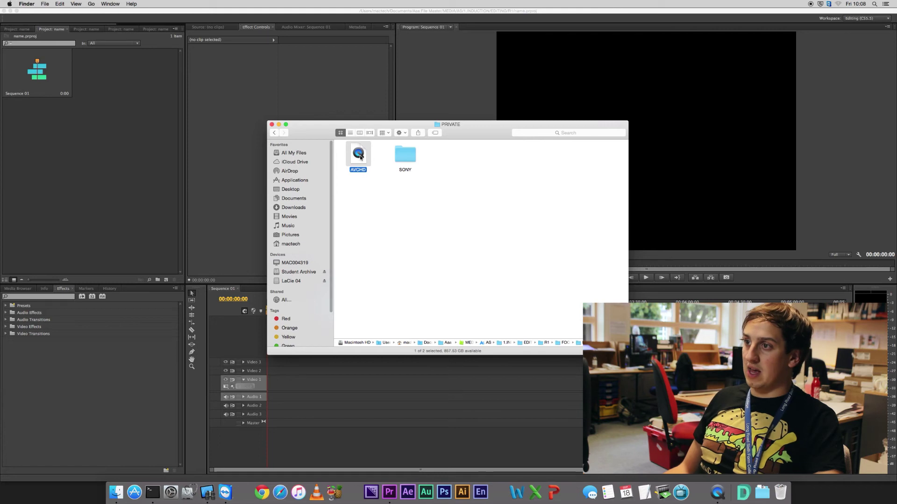
left_click_drag(358, 155, 130, 148)
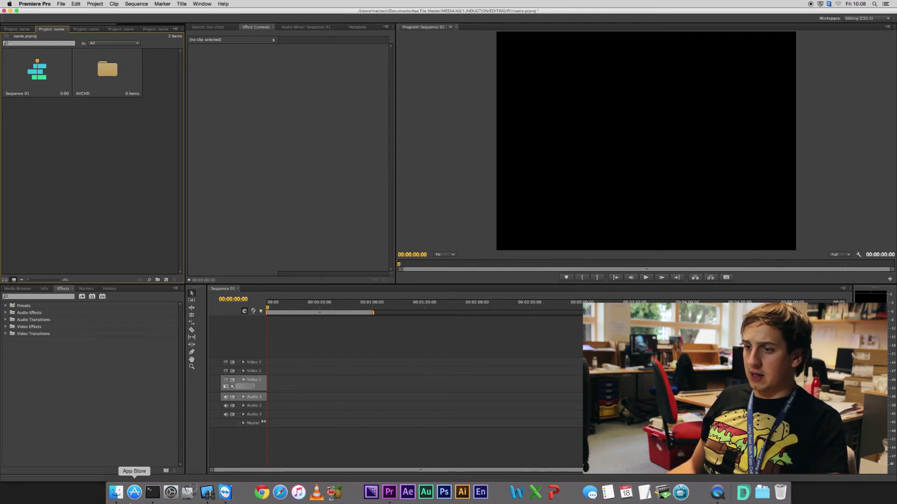
- Import MVI_9761.MOV from FOOTAGE 2 > DCIM > 100CANON into the Project panel
left_click(115, 493)
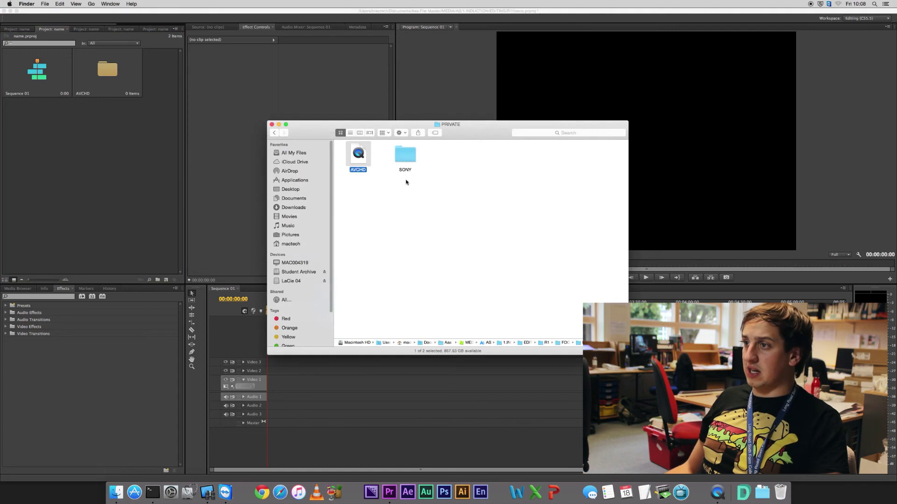
left_click(274, 133)
left_click(274, 133)
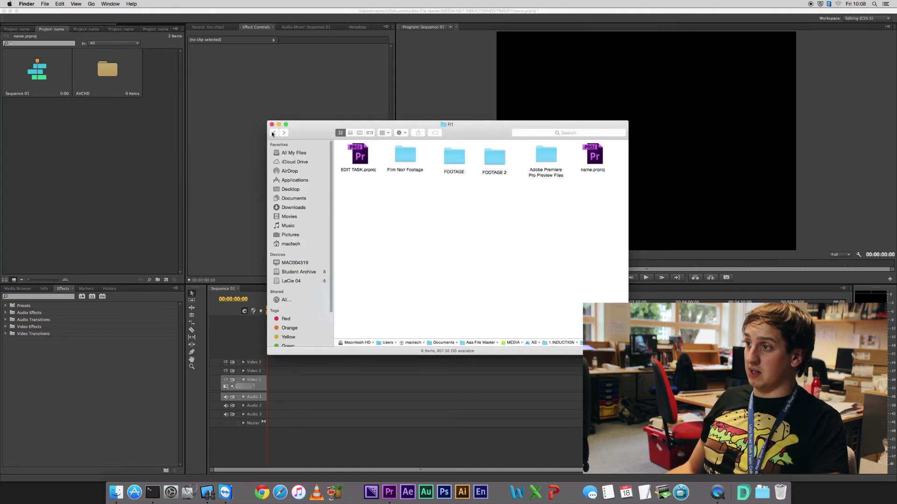
double_click(495, 161)
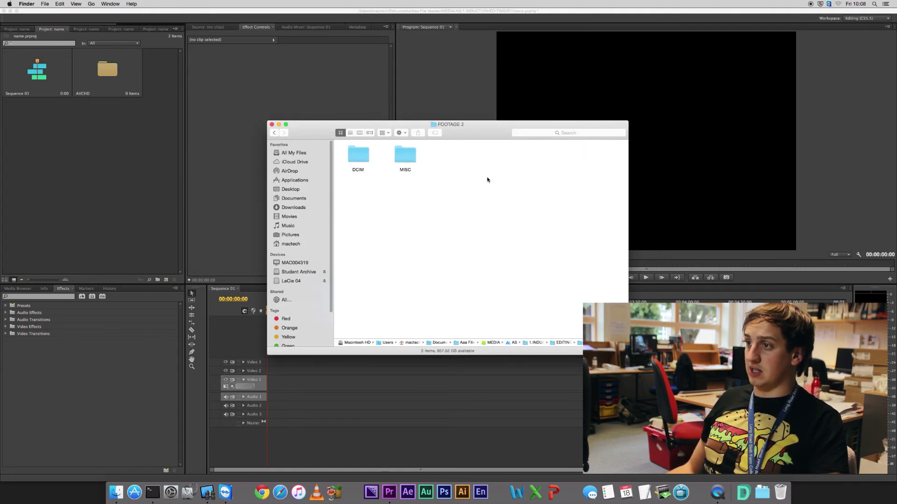
double_click(358, 159)
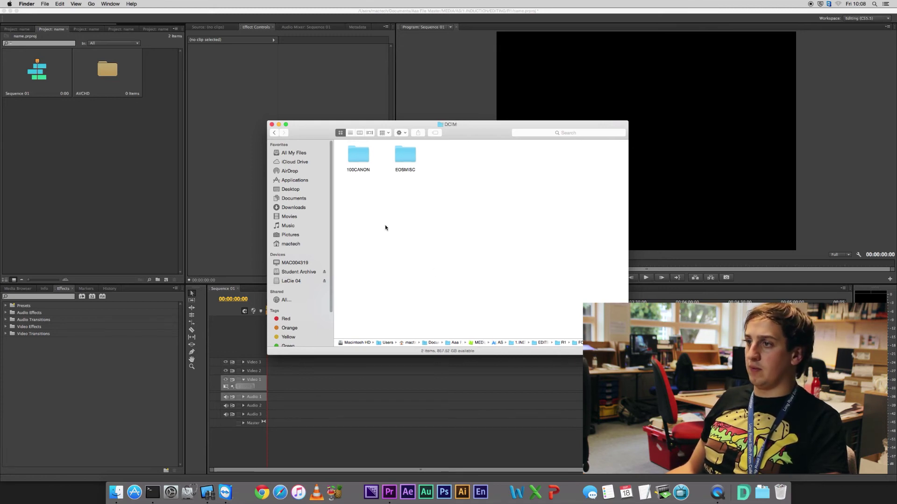
double_click(359, 159)
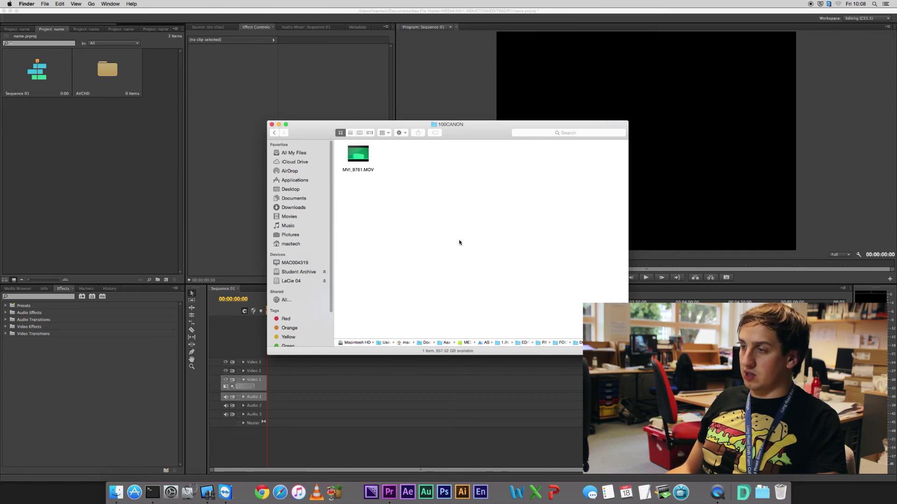
left_click_drag(516, 260, 362, 161)
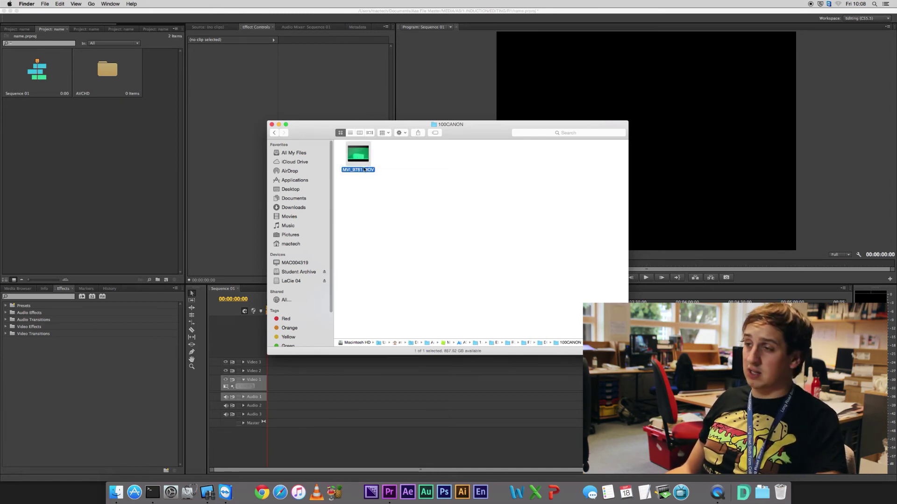
left_click_drag(366, 161, 104, 174)
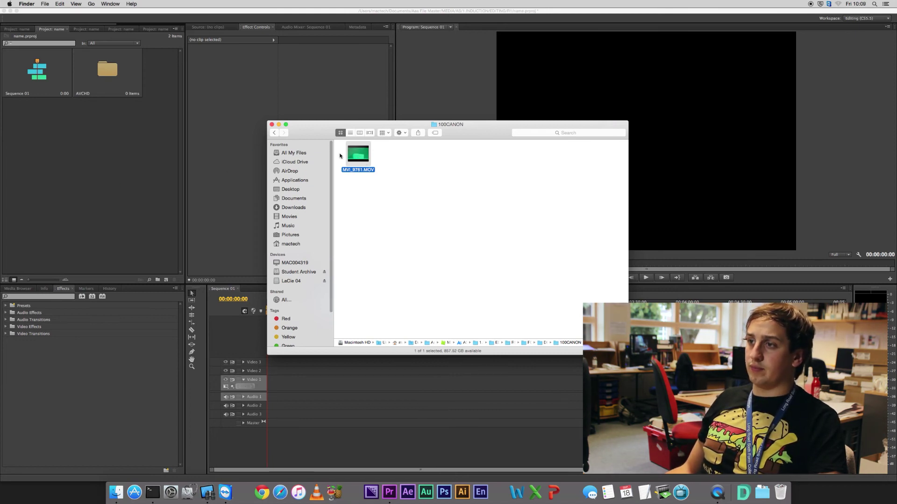
left_click_drag(68, 164, 69, 164)
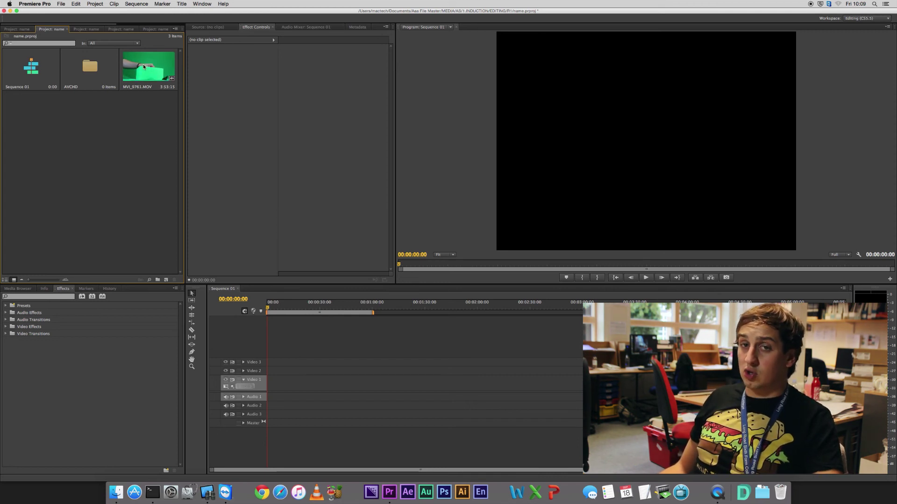
- Place MVI_9761.MOV on Video 1 of Sequence 01, changing sequence settings to match it
left_click_drag(145, 65, 269, 395)
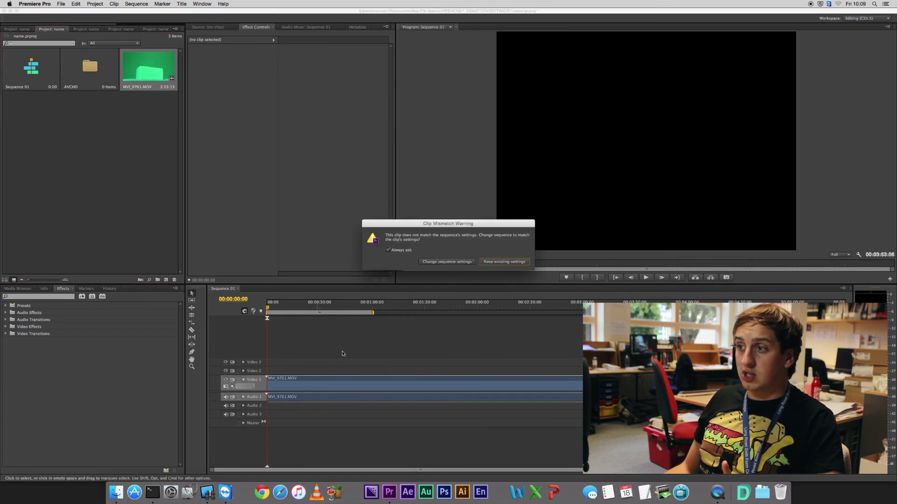
left_click_drag(427, 225, 293, 181)
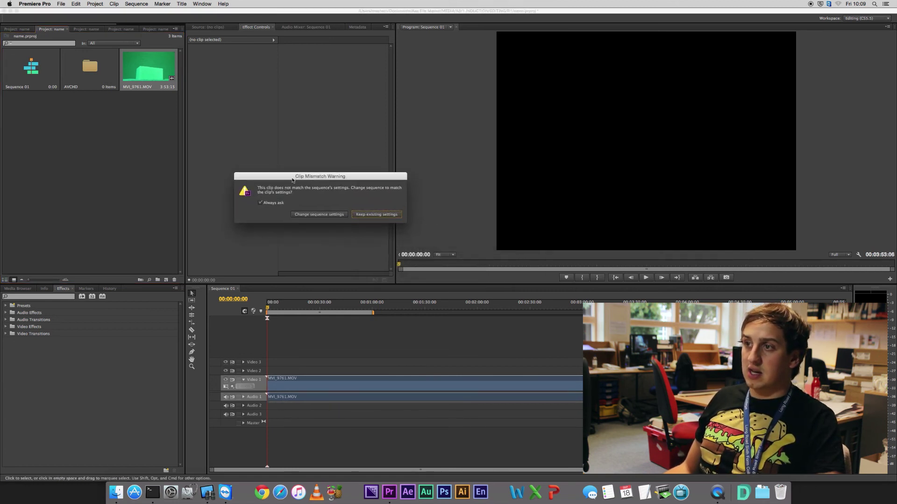
left_click(311, 214)
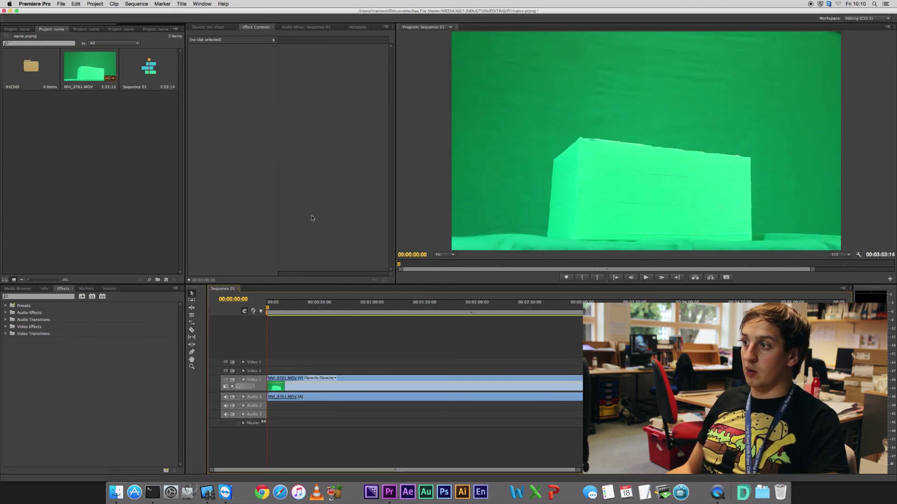
left_click_drag(280, 308, 394, 312)
key("space")
key("Home")
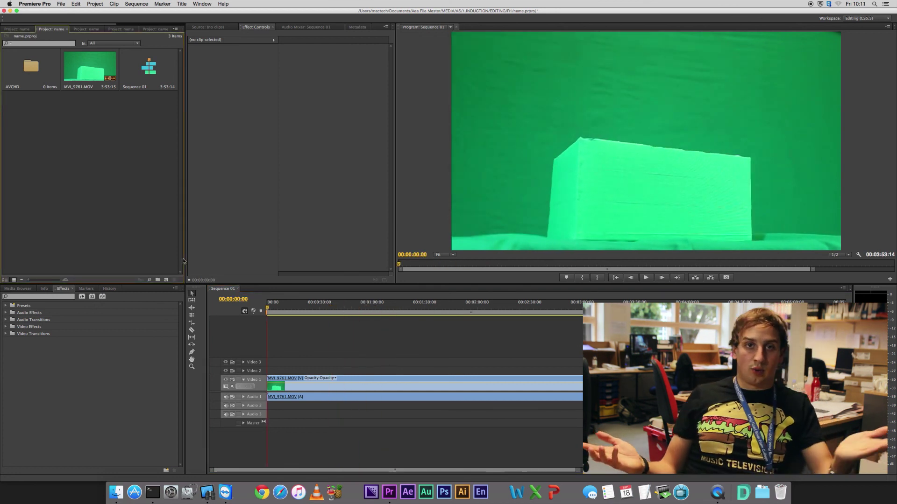